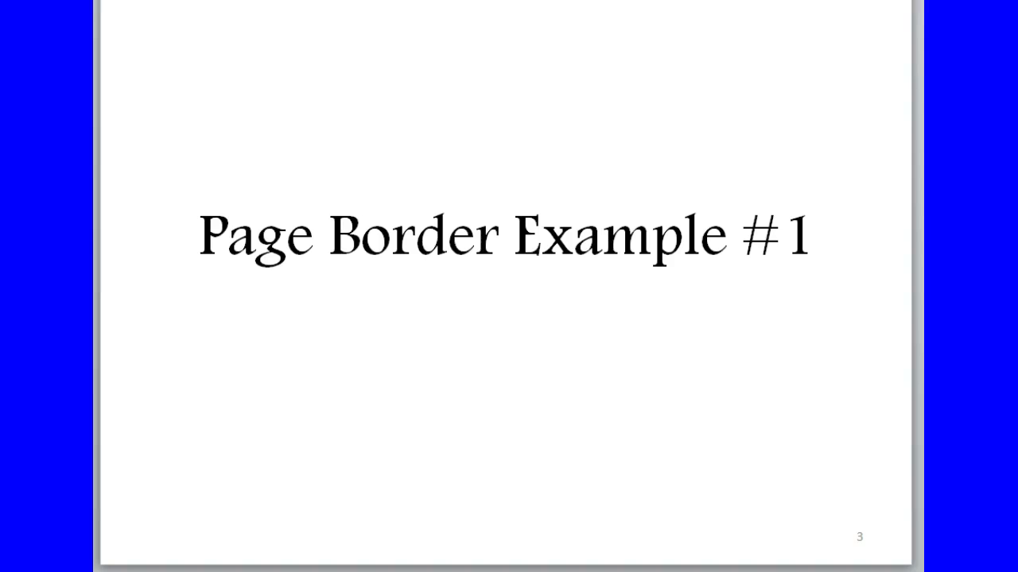
Step: Draw a rectangle along the edges of the Page Border Example #1 slide and set its shape fill to No Fill
{"action": "key", "text": "Escape"}
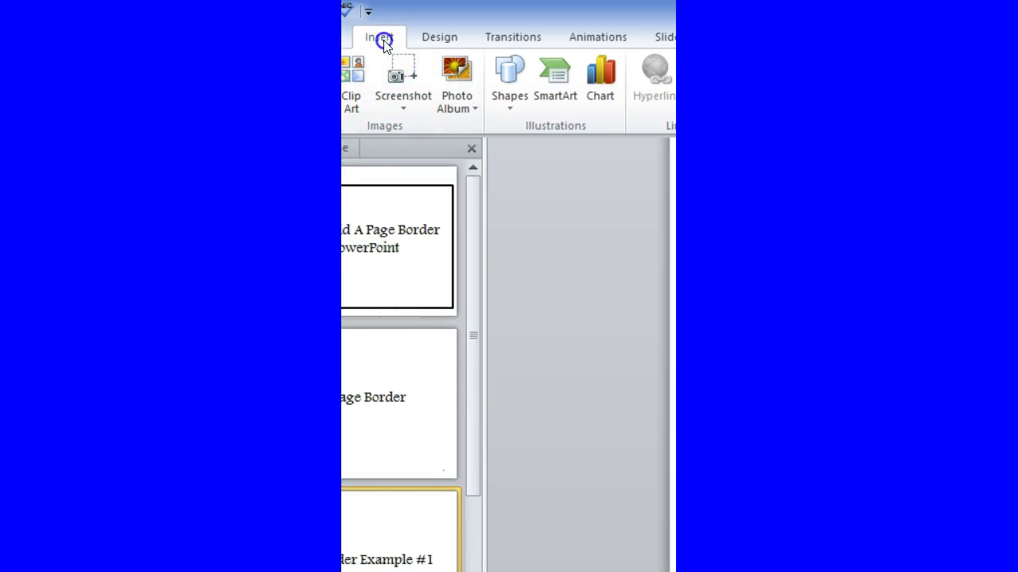
{"action": "left_click", "coordinate": [513, 95]}
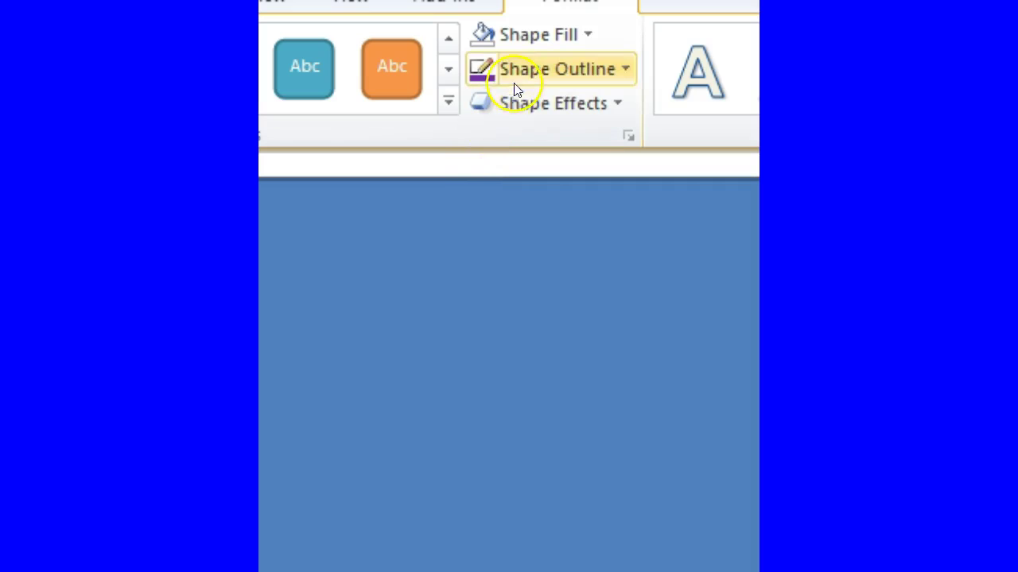
{"action": "left_click", "coordinate": [537, 46]}
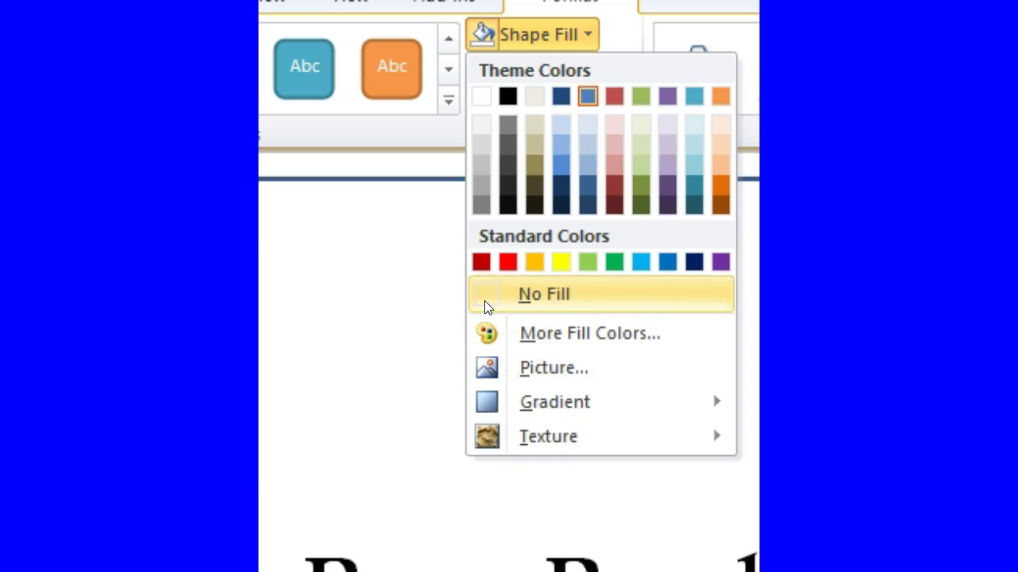
{"action": "left_click", "coordinate": [486, 307]}
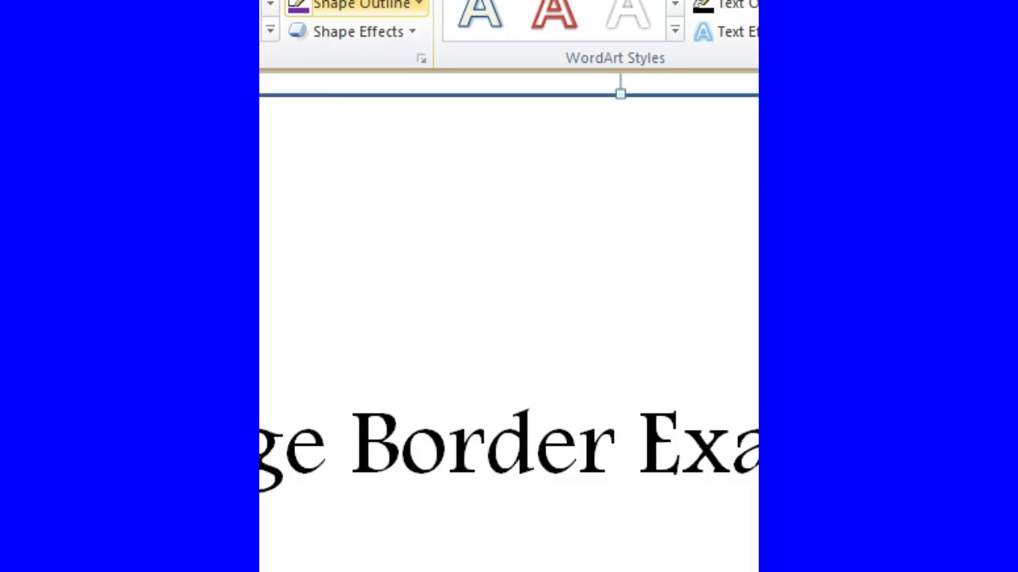
Step: Open the line weight choices for the outline of the border rectangle on the Example #1 slide
{"action": "left_click", "coordinate": [350, 4]}
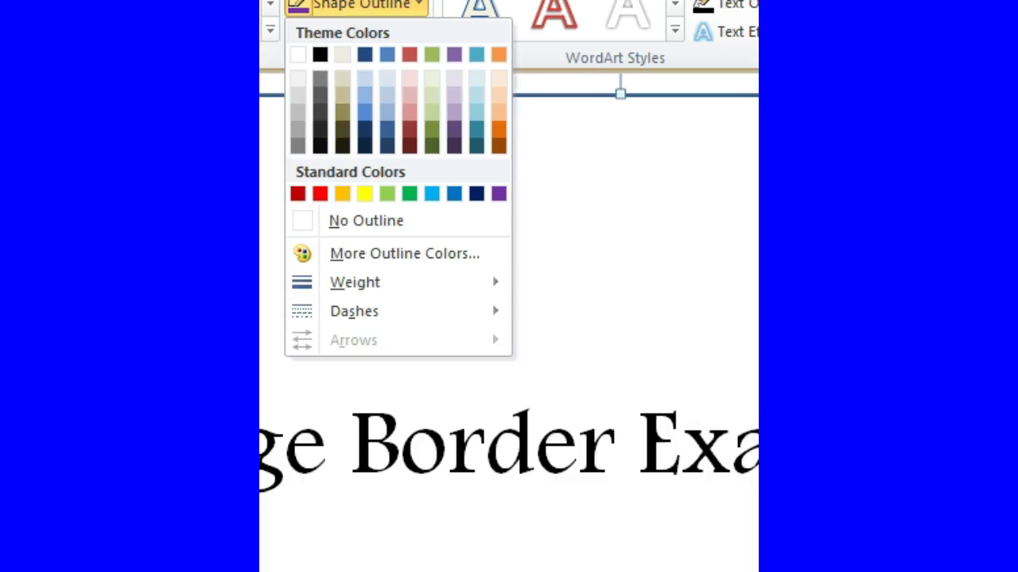
{"action": "left_click", "coordinate": [344, 277]}
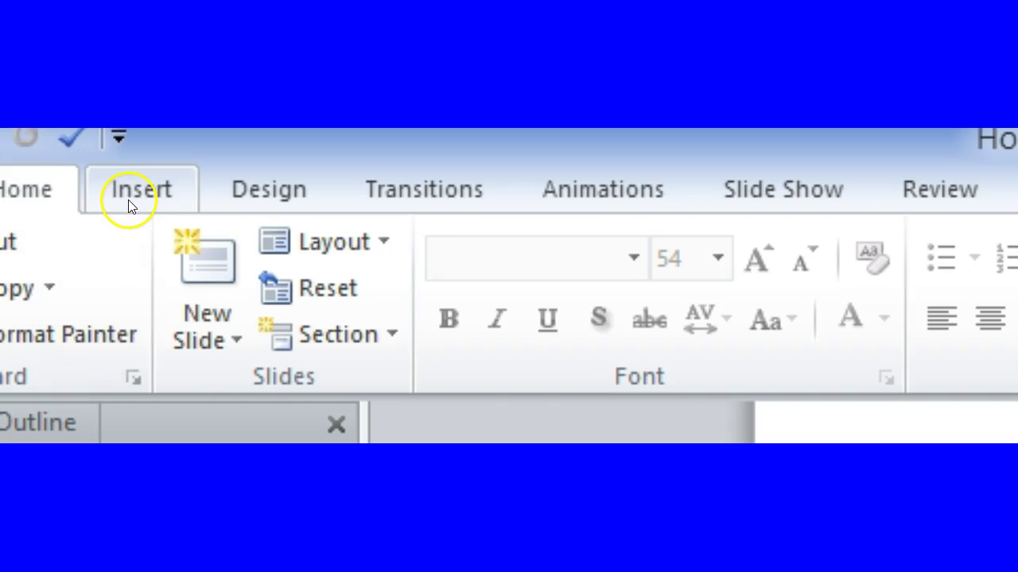
Step: Draw a rectangle along the edges of the Page Border Example #2 slide and remove its fill
{"action": "left_click", "coordinate": [129, 205]}
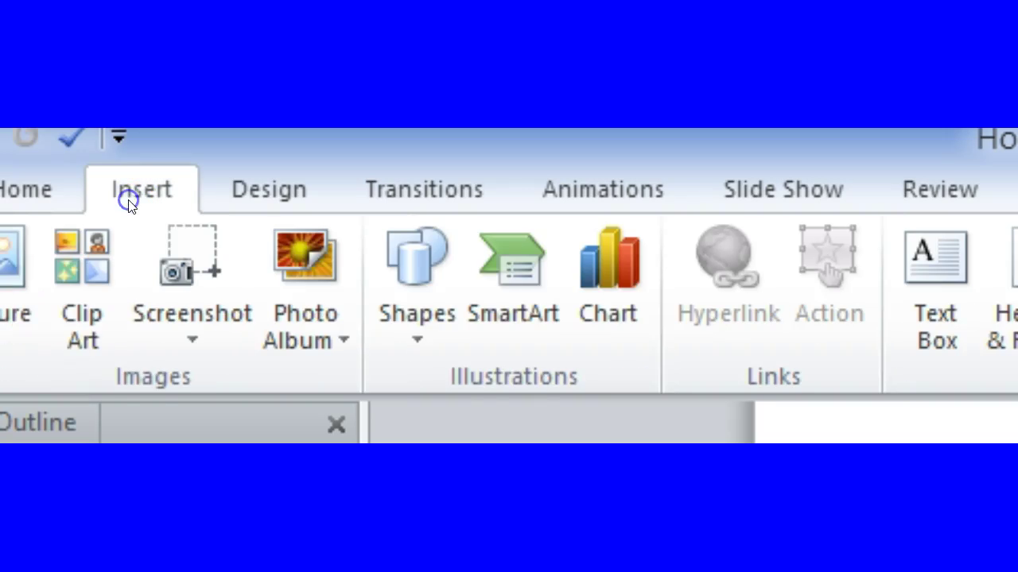
{"action": "left_click", "coordinate": [398, 306]}
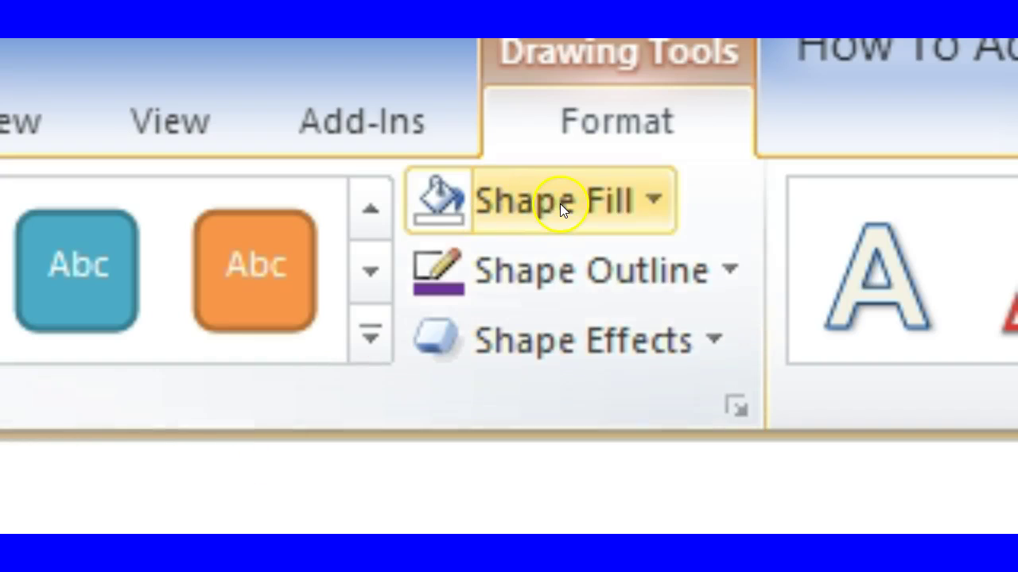
{"action": "left_click", "coordinate": [559, 204]}
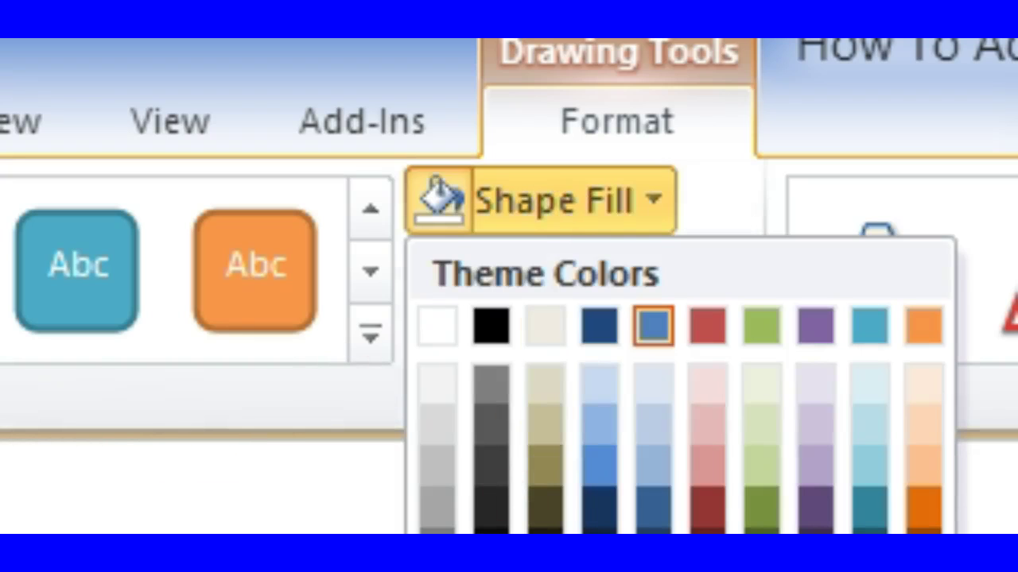
{"action": "key", "text": "Escape"}
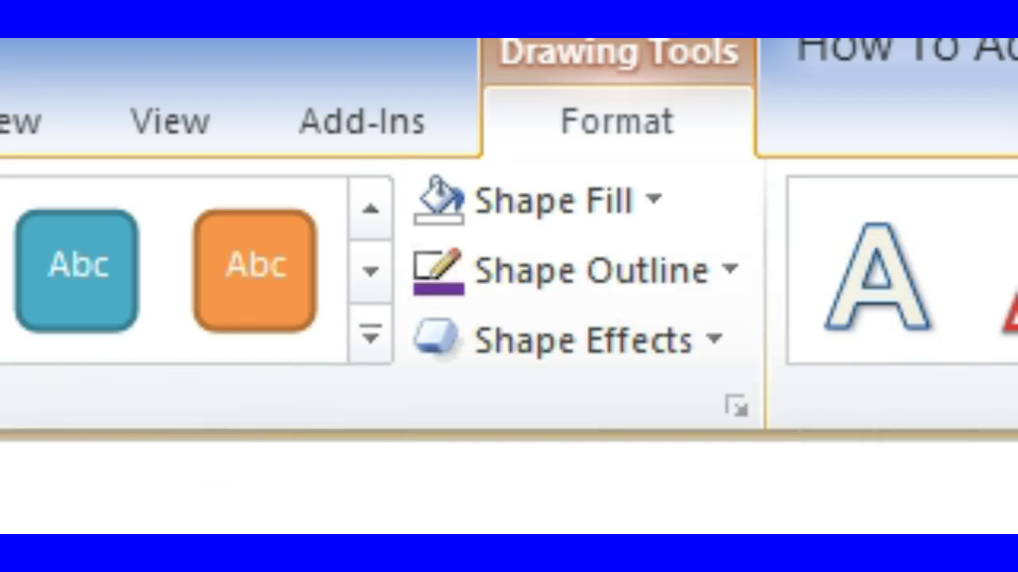
Step: Set the Example #2 border's line style to the double-line compound type and increase its width above 2 pt
{"action": "left_click", "coordinate": [621, 267]}
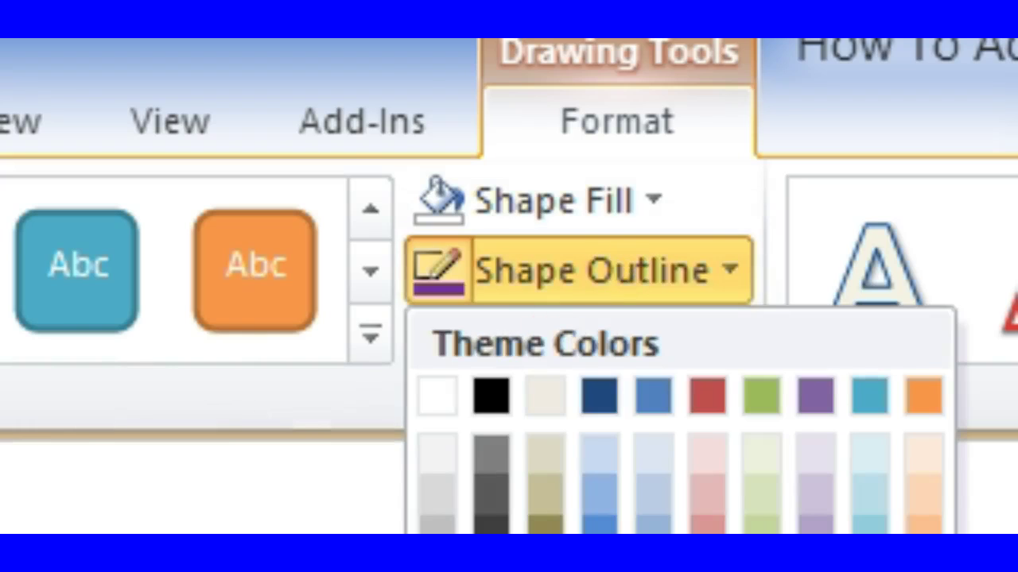
{"action": "left_click", "coordinate": [620, 267]}
{"action": "left_click", "coordinate": [576, 293]}
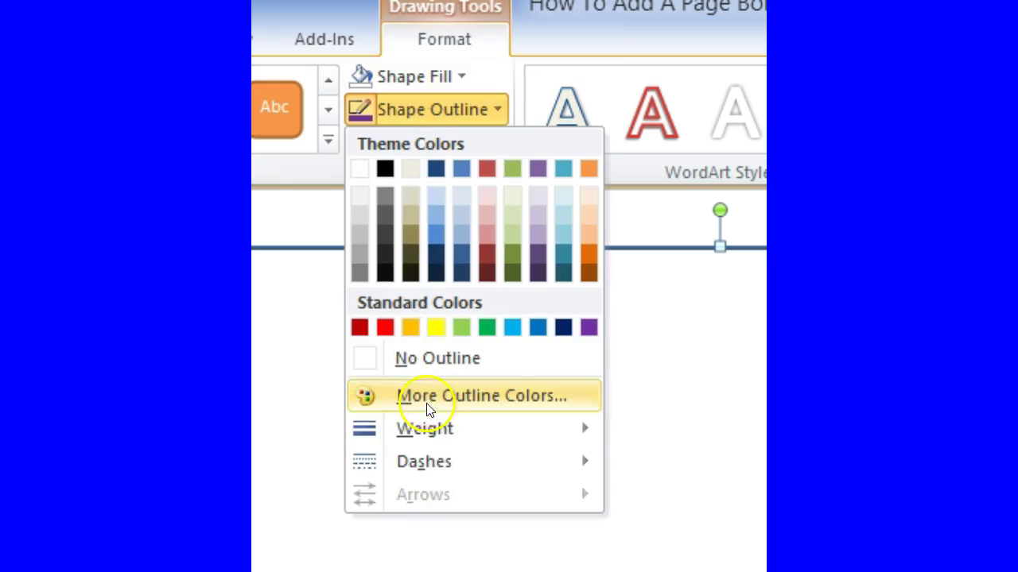
{"action": "mouse_move", "coordinate": [429, 415]}
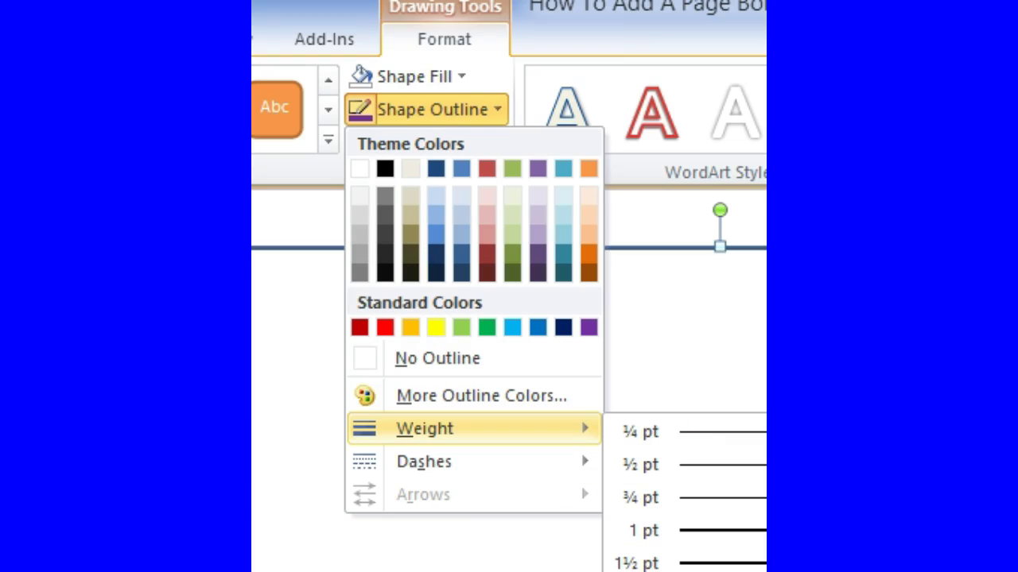
{"action": "key", "text": "l"}
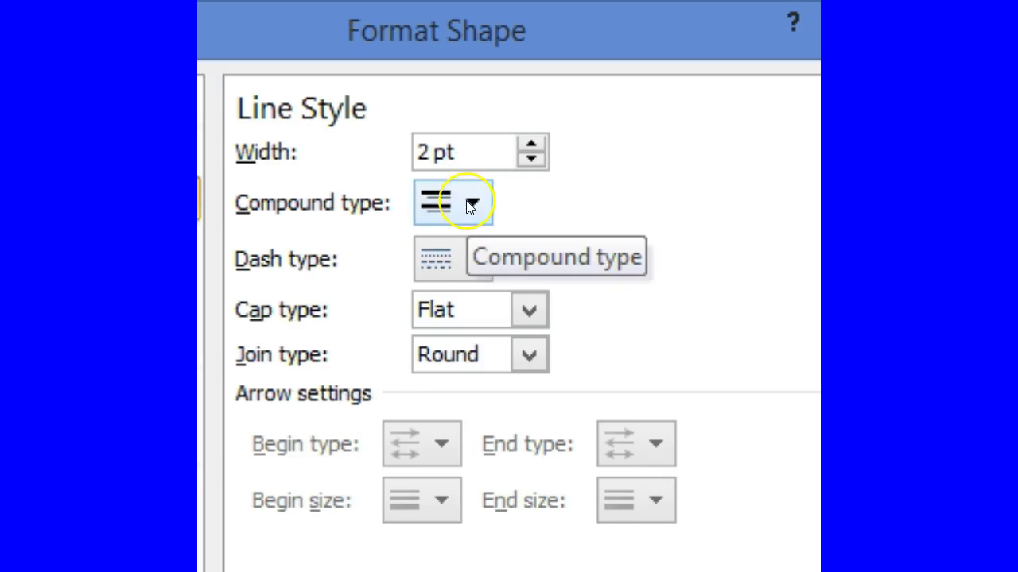
{"action": "left_click", "coordinate": [469, 206]}
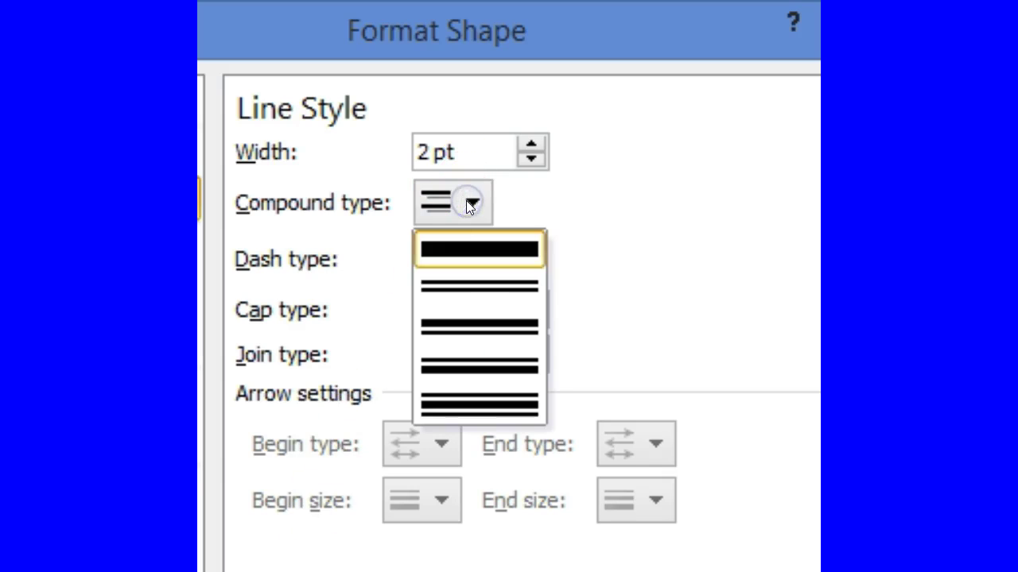
{"action": "left_click", "coordinate": [468, 280]}
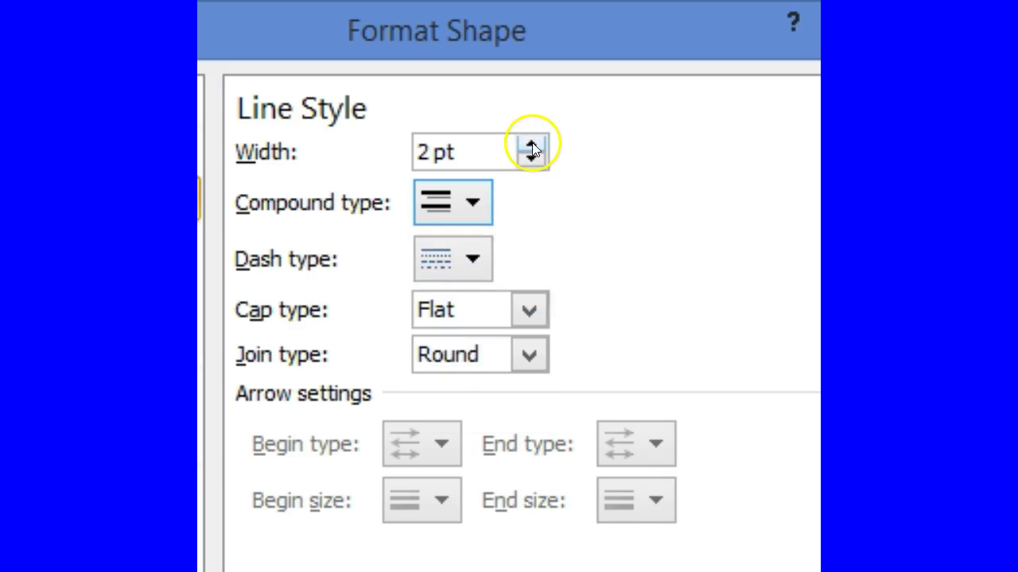
{"action": "left_click_drag", "start_coordinate": [532, 146], "coordinate": [531, 146]}
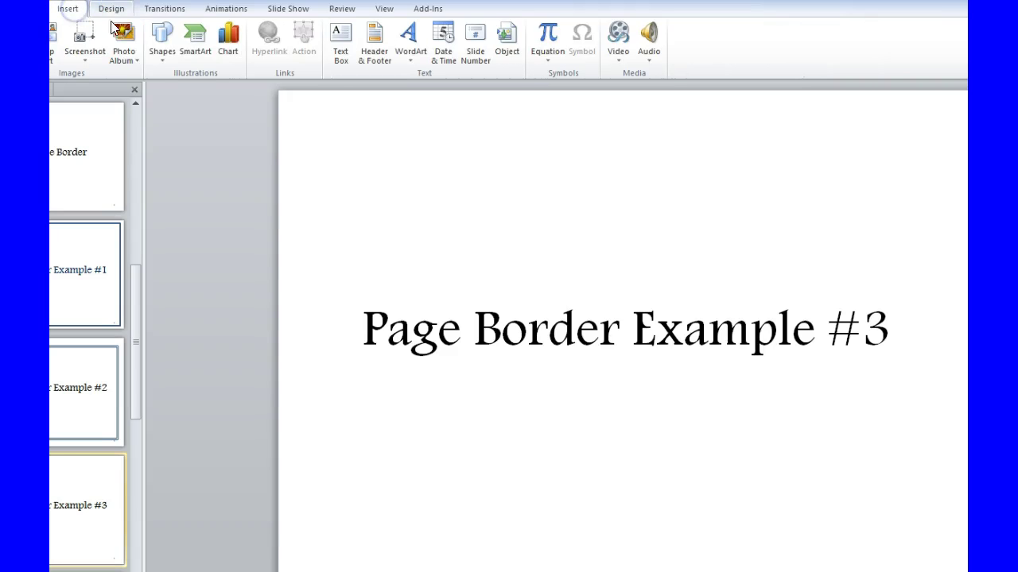
Step: Draw a rectangle nearly filling the Page Border Example #3 slide and set its shape fill to No Fill
{"action": "left_click", "coordinate": [161, 40]}
{"action": "left_click", "coordinate": [196, 90]}
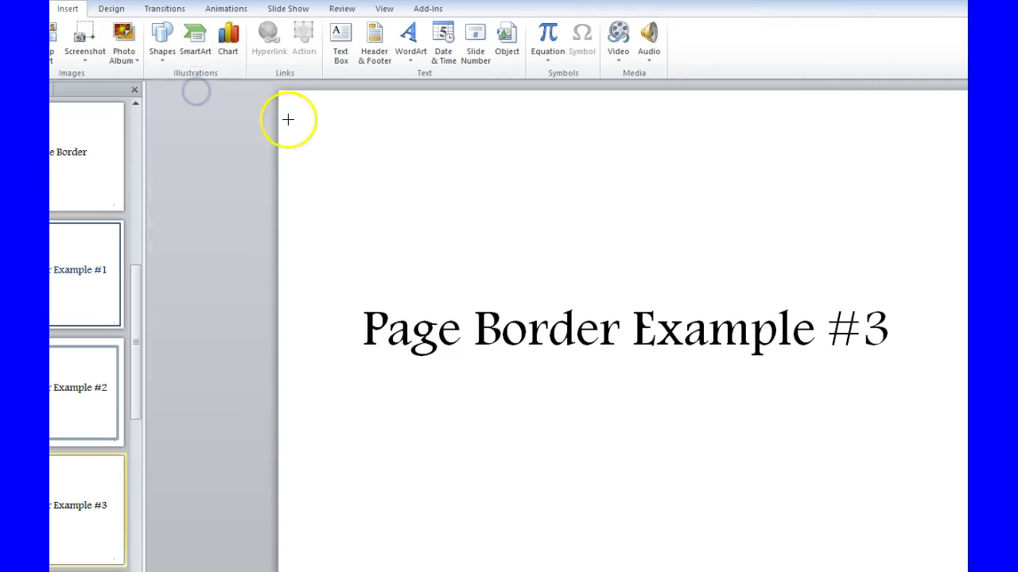
{"action": "mouse_move", "coordinate": [291, 102]}
{"action": "left_mouse_down"}
{"action": "mouse_move", "coordinate": [291, 179]}
{"action": "mouse_move", "coordinate": [771, 443]}
{"action": "mouse_move", "coordinate": [955, 559]}
{"action": "left_mouse_up"}
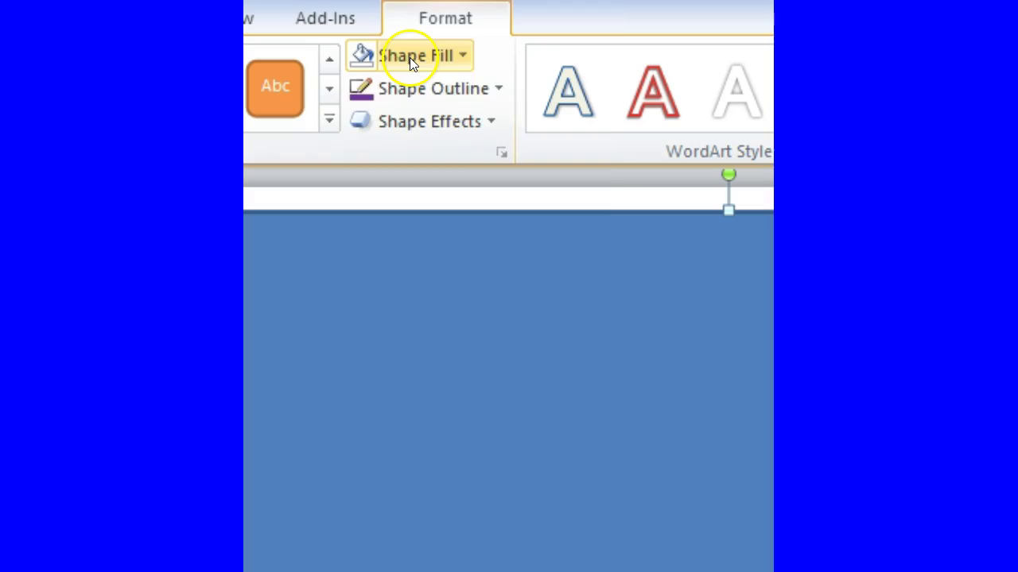
{"action": "left_click", "coordinate": [471, 25]}
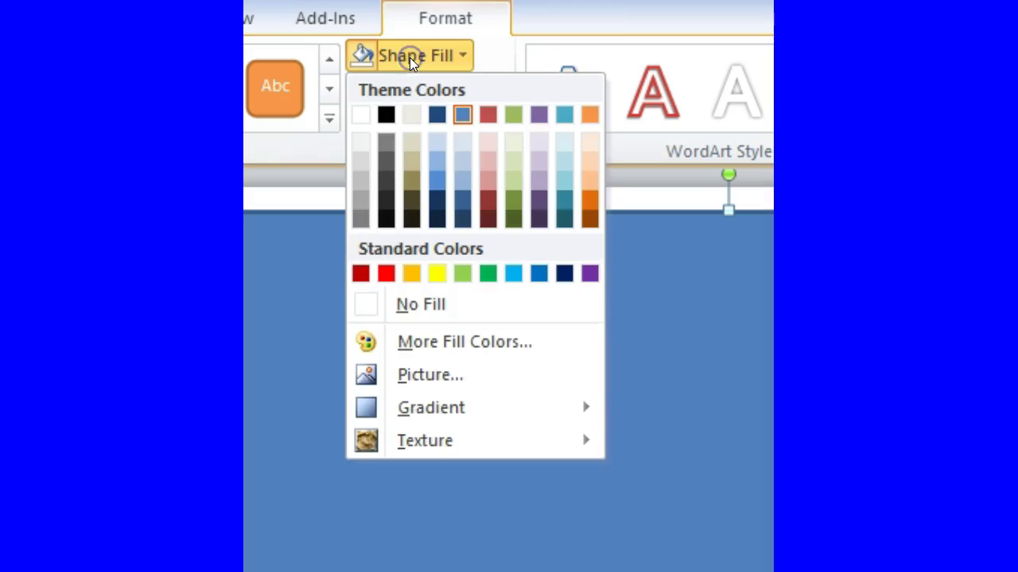
{"action": "left_click", "coordinate": [372, 302]}
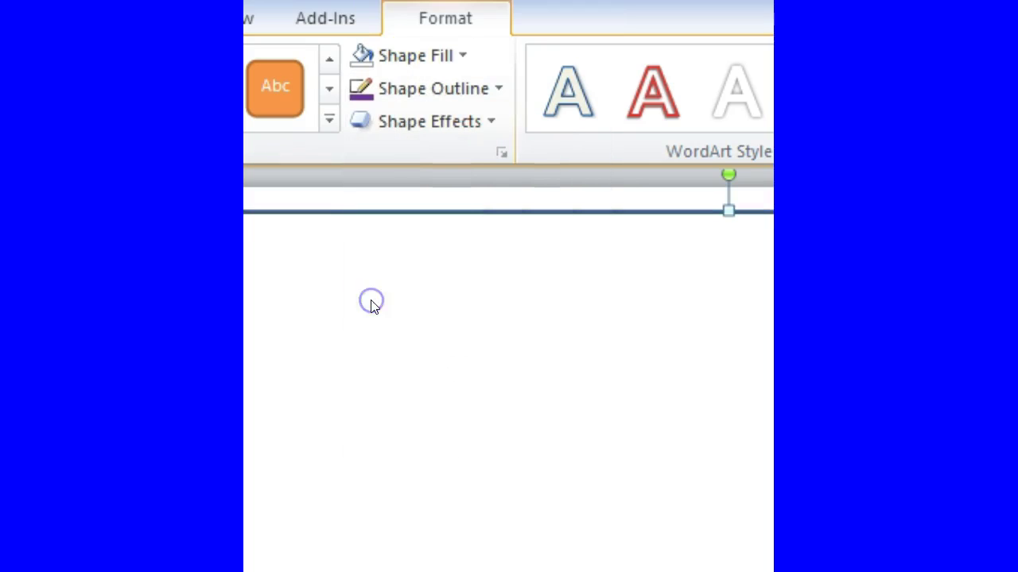
Step: Color the Example #3 rectangle's outline bright pink using the standard palette of additional outline colors
{"action": "left_click", "coordinate": [452, 92]}
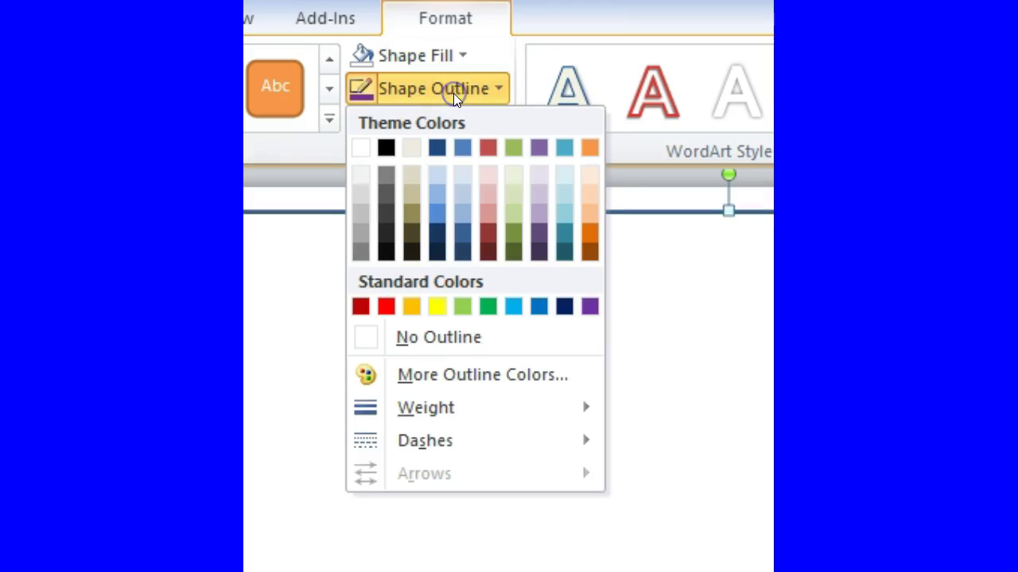
{"action": "left_click", "coordinate": [409, 372]}
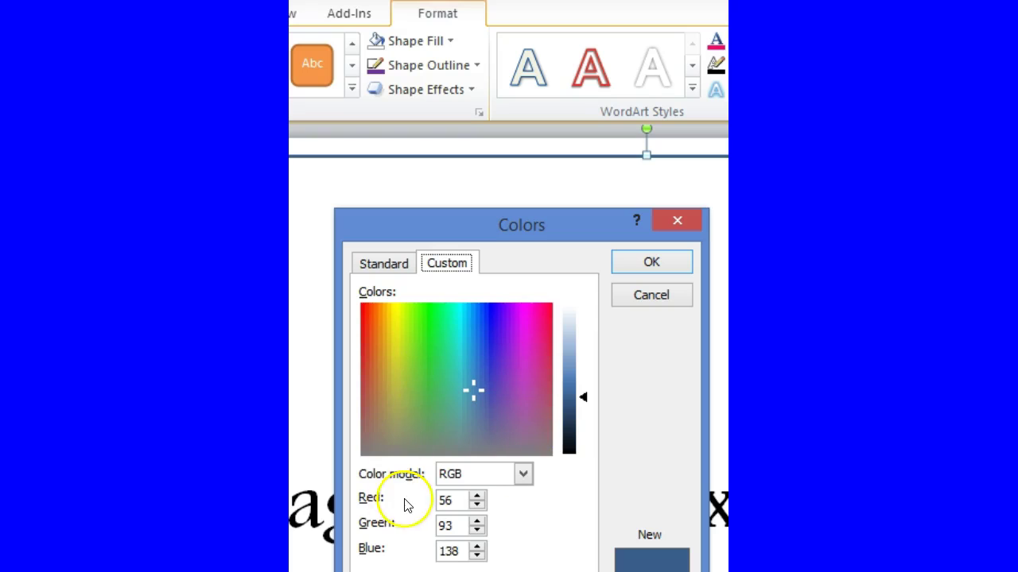
{"action": "left_click", "coordinate": [381, 264]}
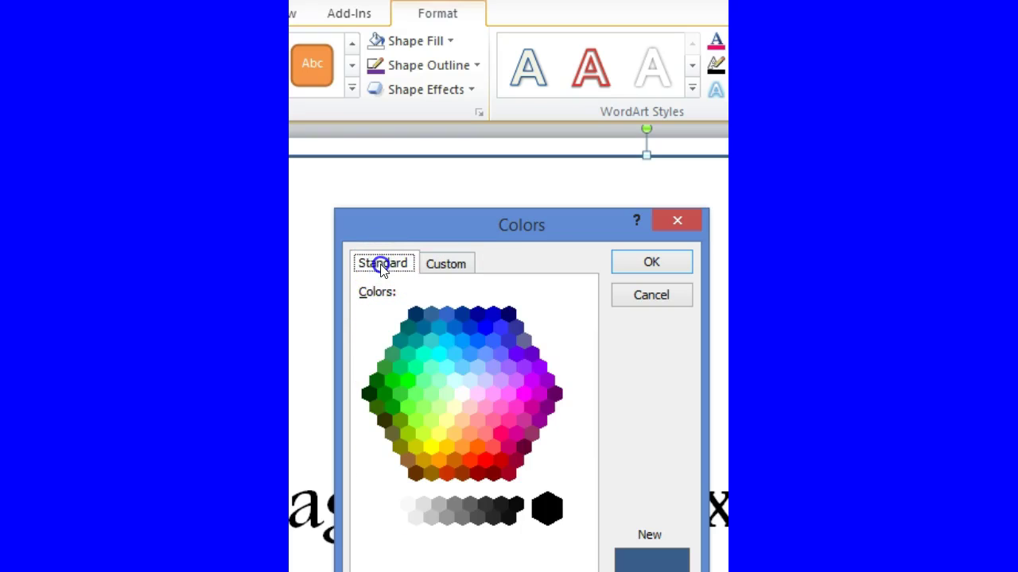
{"action": "left_click", "coordinate": [504, 430]}
{"action": "left_click", "coordinate": [649, 263]}
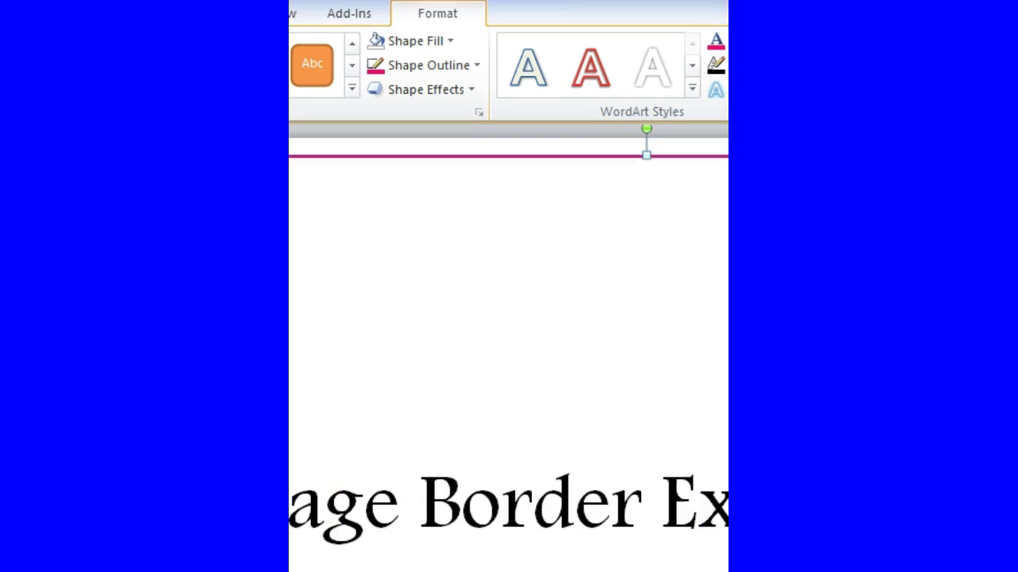
Step: Add a shadow to the Example #3 border in the Format Shape settings, using the standard blue color
{"action": "left_click", "coordinate": [433, 67]}
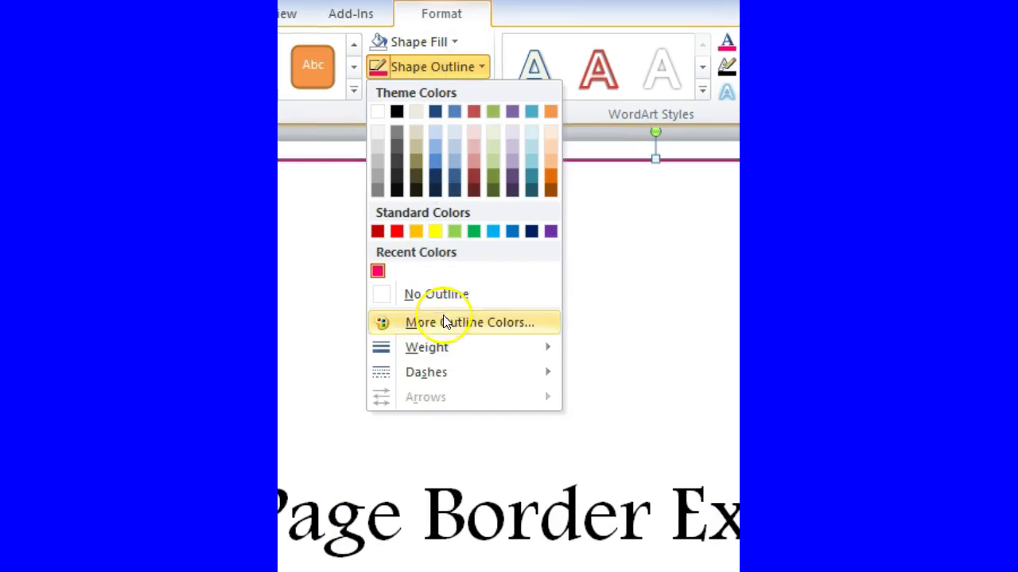
{"action": "mouse_move", "coordinate": [441, 349]}
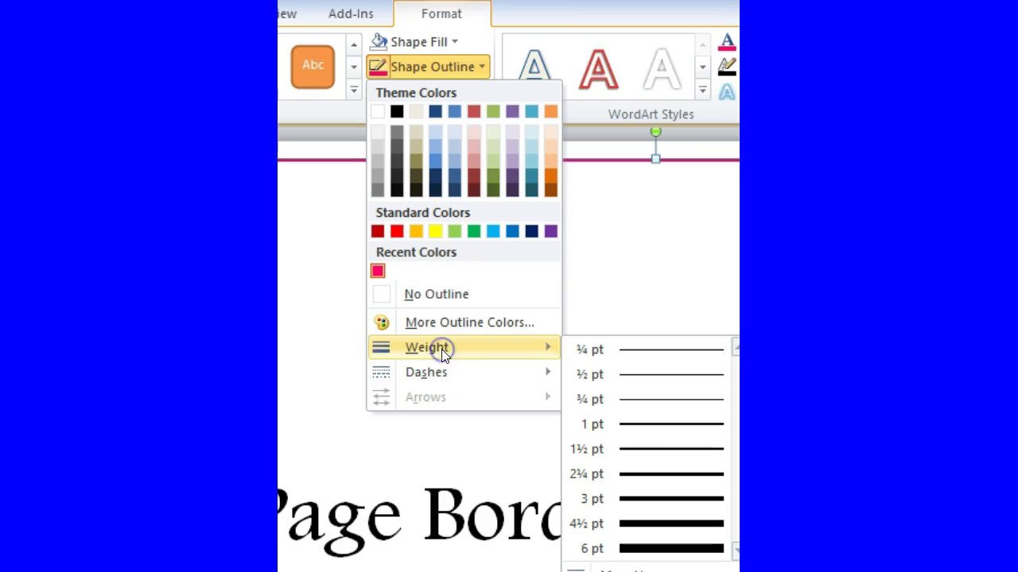
{"action": "left_click", "coordinate": [637, 569]}
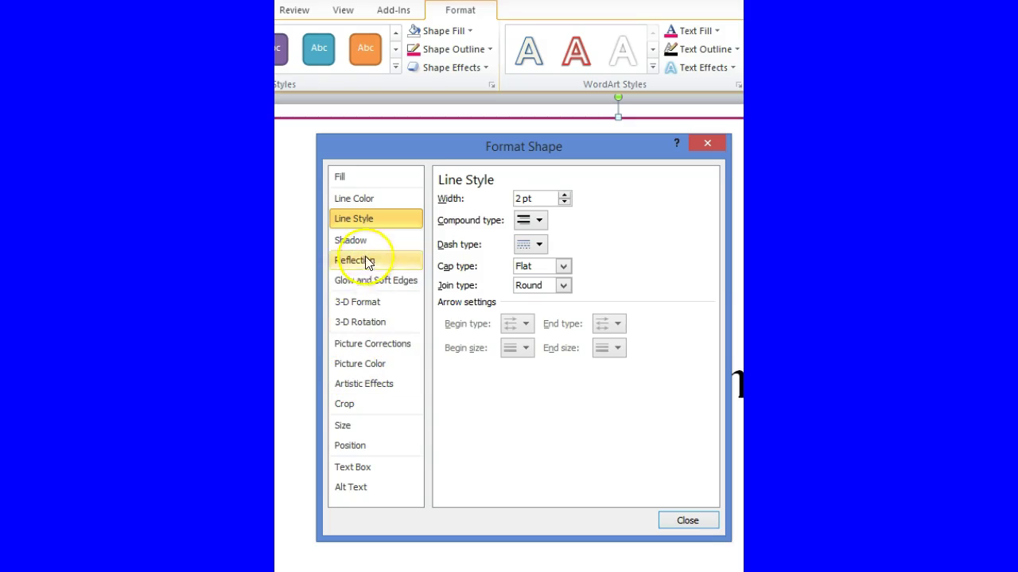
{"action": "left_click", "coordinate": [362, 243]}
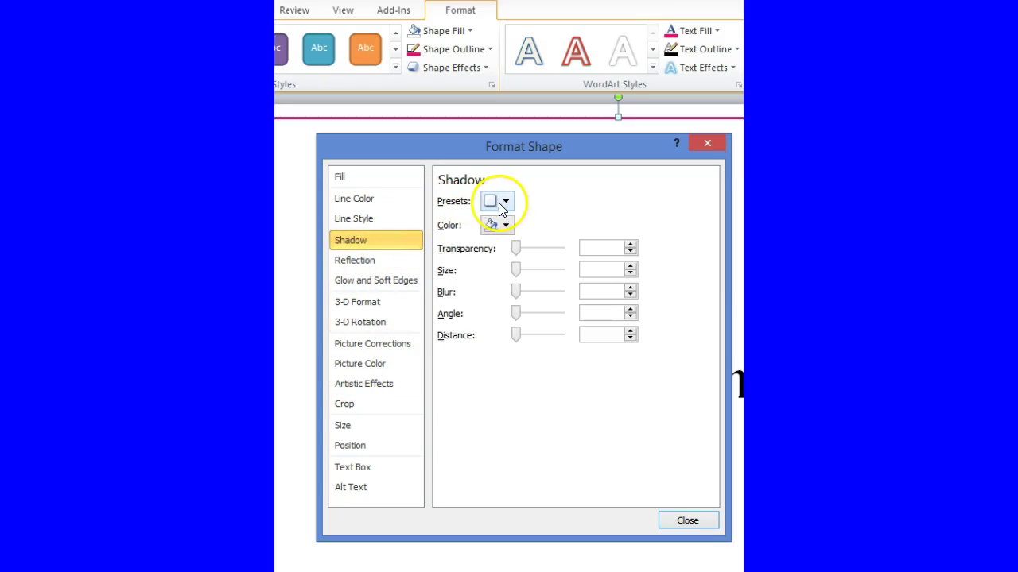
{"action": "left_click", "coordinate": [504, 225]}
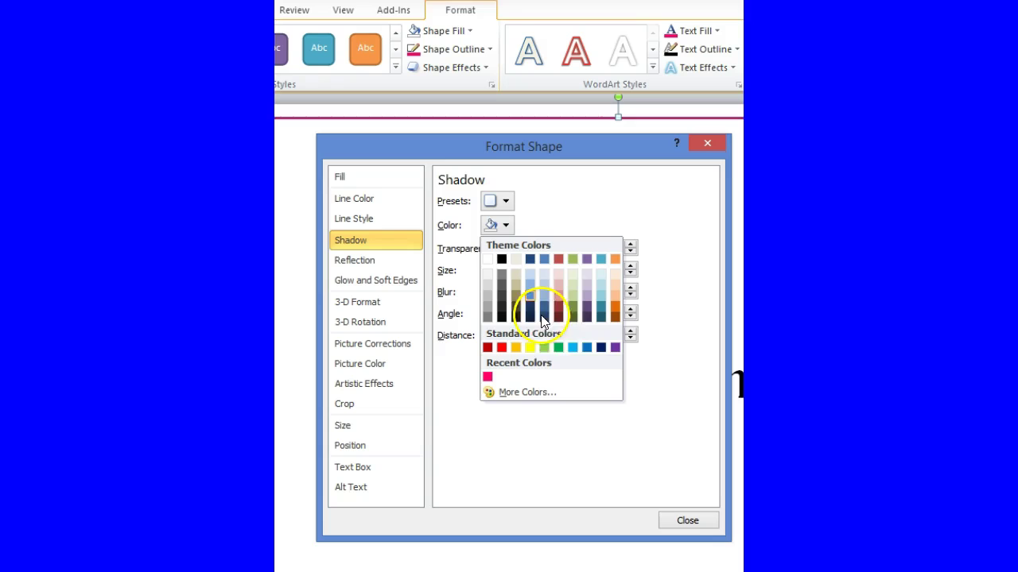
{"action": "left_click", "coordinate": [588, 348]}
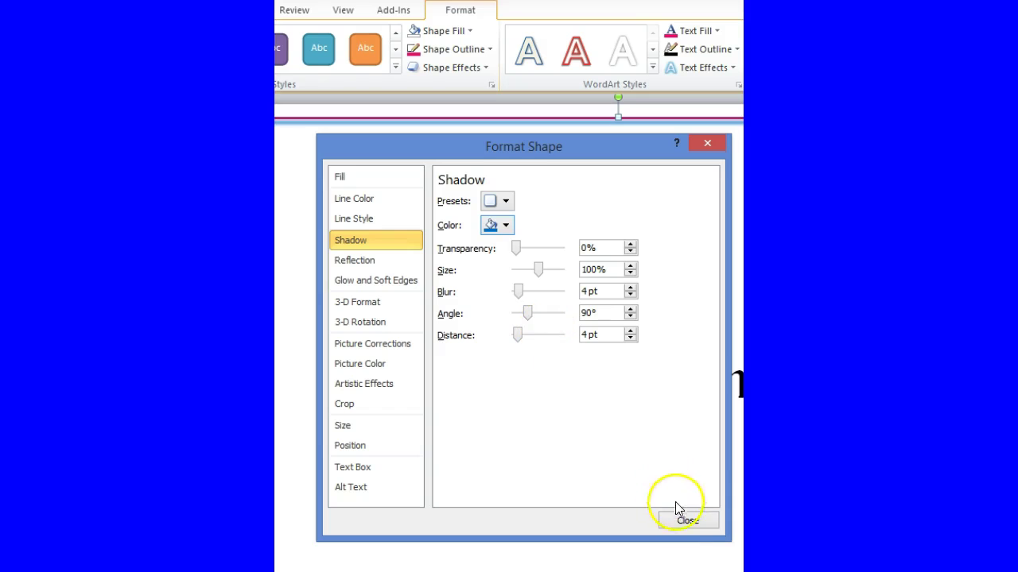
{"action": "left_click", "coordinate": [687, 523]}
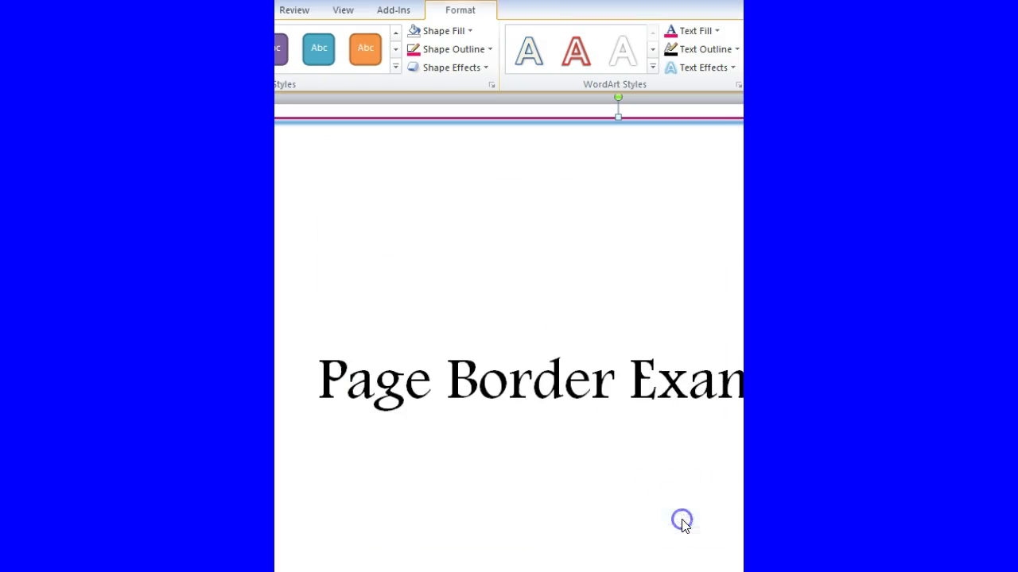
Step: Increase the Example #3 border's line width above 2 pt in its line style settings and close the dialog
{"action": "left_click", "coordinate": [449, 49]}
{"action": "left_click", "coordinate": [450, 256]}
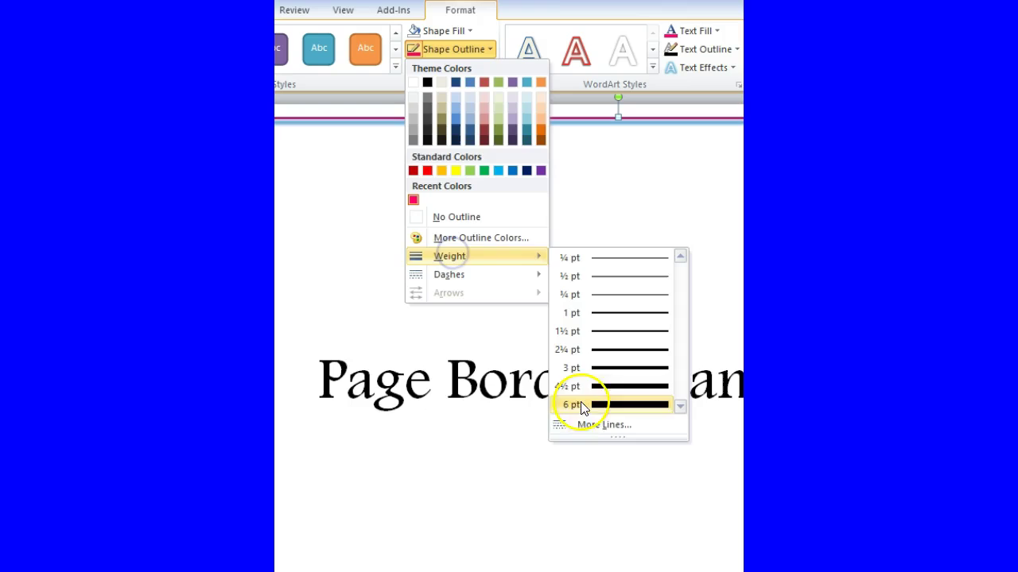
{"action": "left_click", "coordinate": [581, 426]}
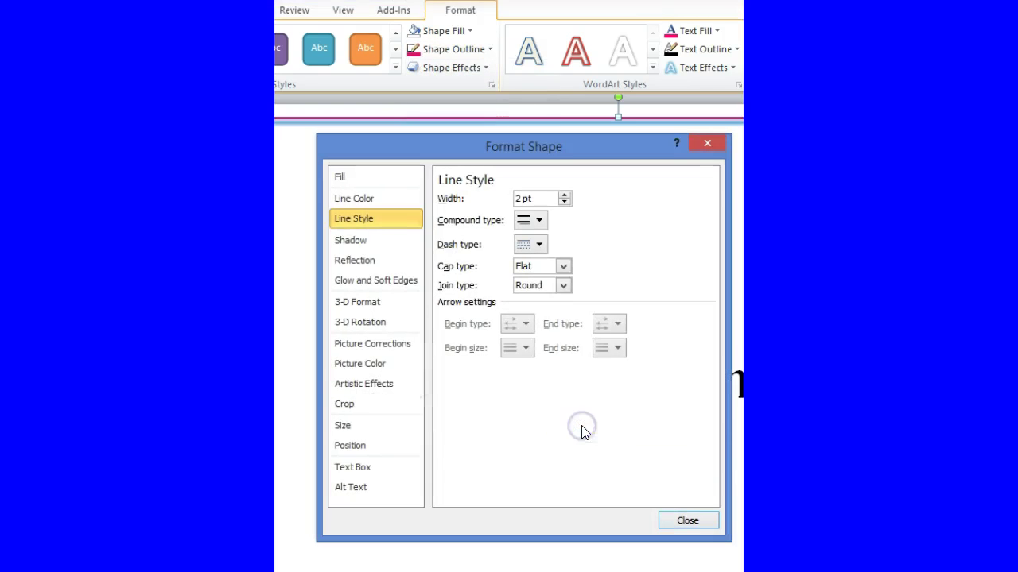
{"action": "left_click", "coordinate": [563, 198]}
{"action": "left_click", "coordinate": [563, 198]}
{"action": "left_click", "coordinate": [563, 198]}
{"action": "left_click", "coordinate": [672, 521]}
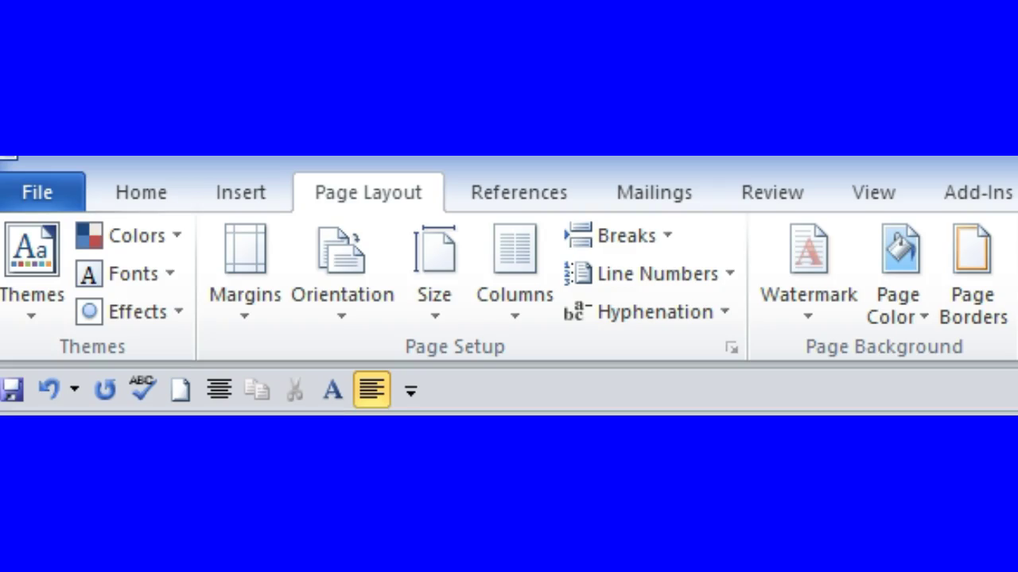
Step: Switch to Word, set the page orientation to landscape and start a page border with the Custom setting
{"action": "left_click", "coordinate": [336, 300]}
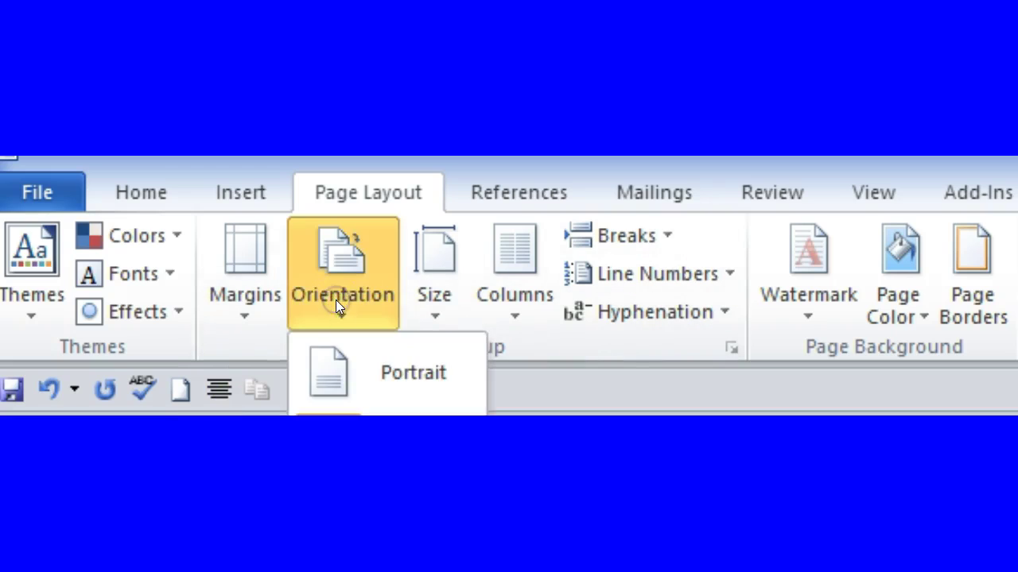
{"action": "key", "text": "Return"}
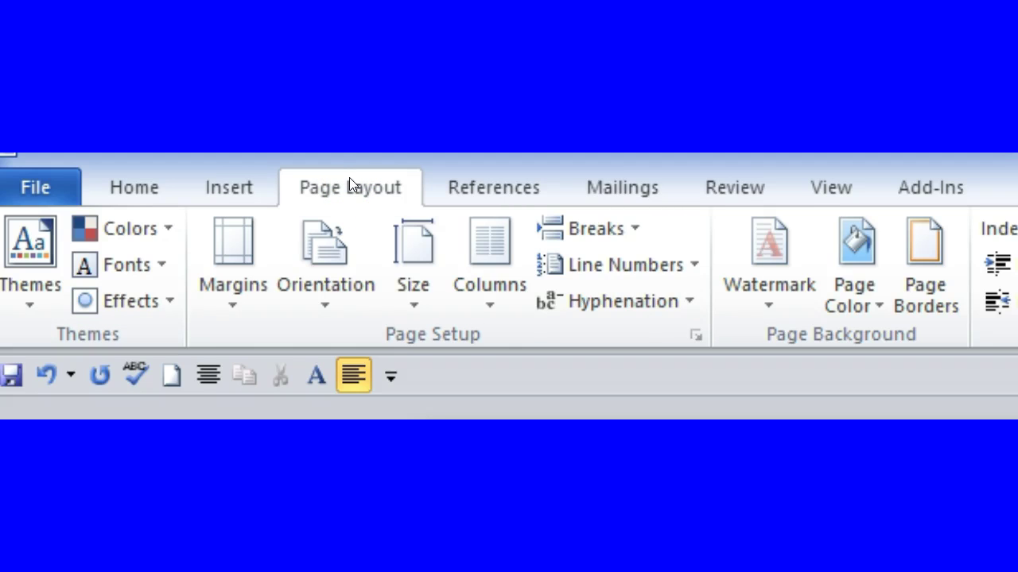
{"action": "left_click", "coordinate": [928, 305]}
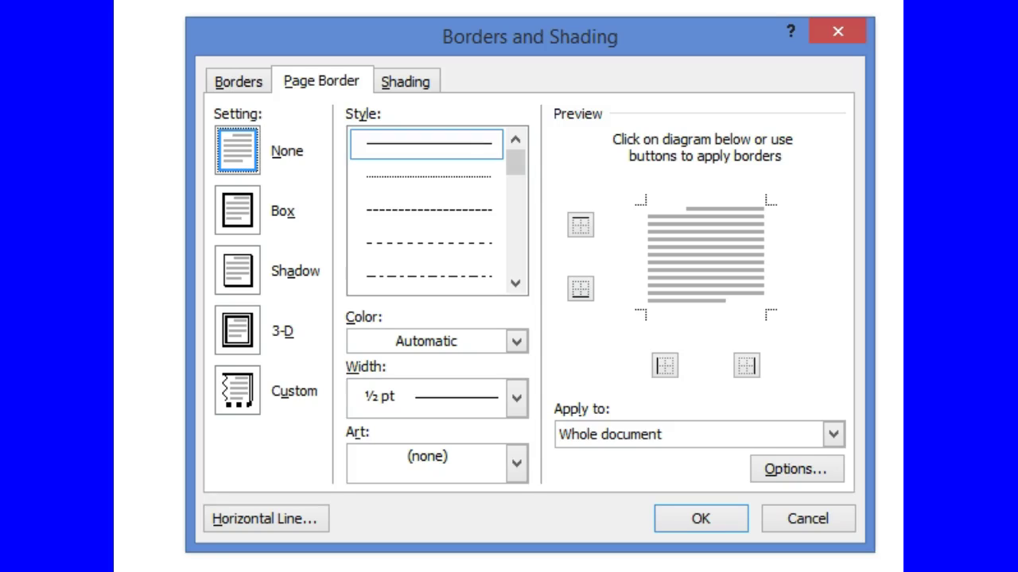
{"action": "left_click", "coordinate": [236, 402]}
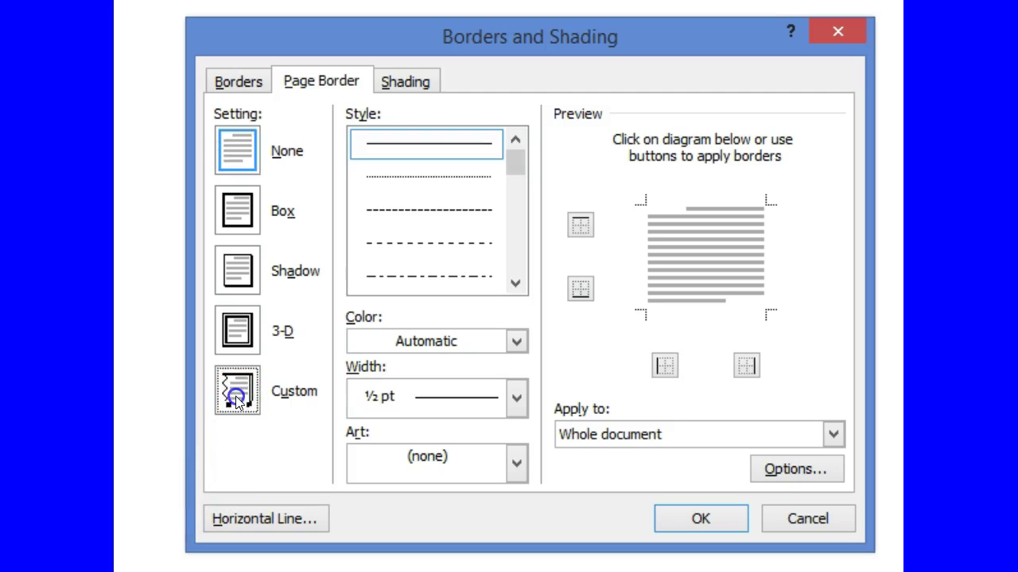
Step: Choose the page border art with a thick black line and overlapping thin squares at the corners
{"action": "left_click", "coordinate": [517, 465]}
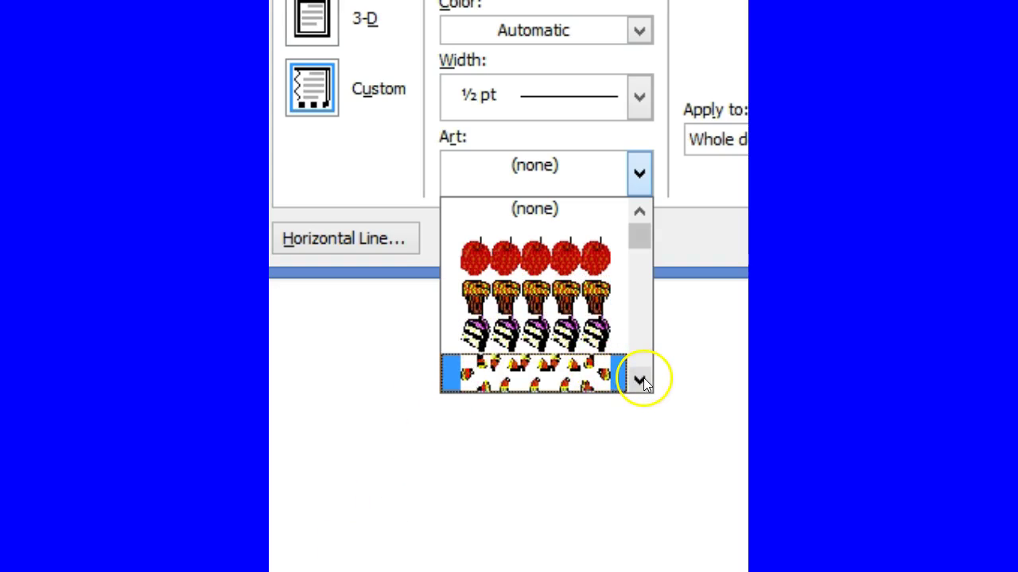
{"action": "left_click", "coordinate": [643, 379]}
{"action": "left_click_drag", "start_coordinate": [643, 379], "coordinate": [643, 381]}
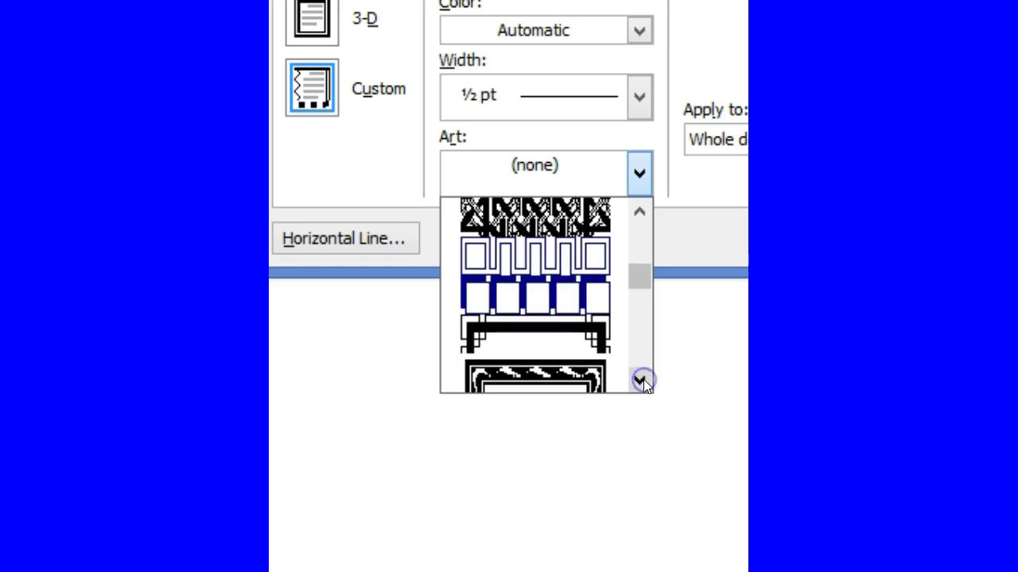
{"action": "left_click", "coordinate": [609, 344]}
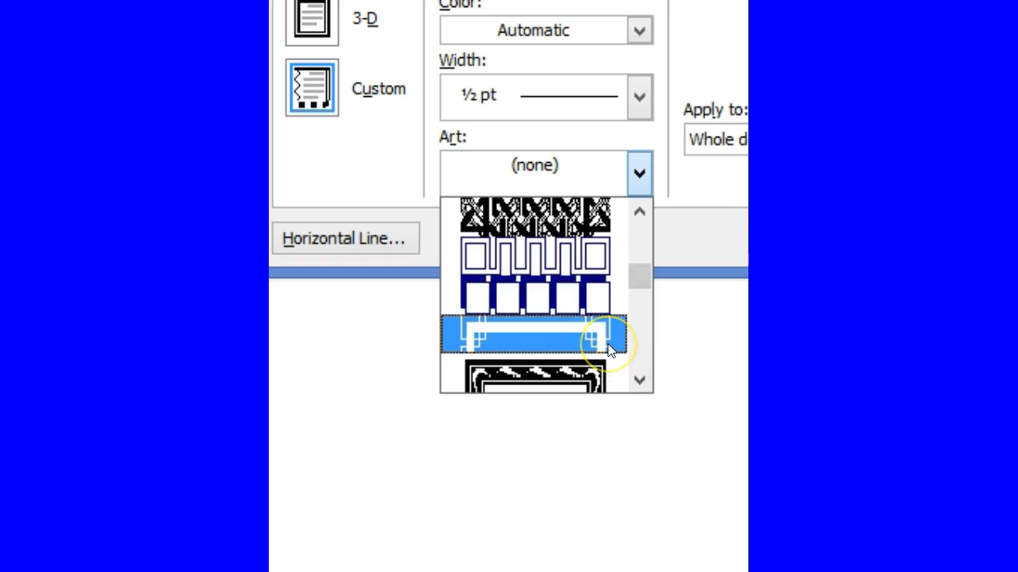
{"action": "left_click", "coordinate": [607, 344]}
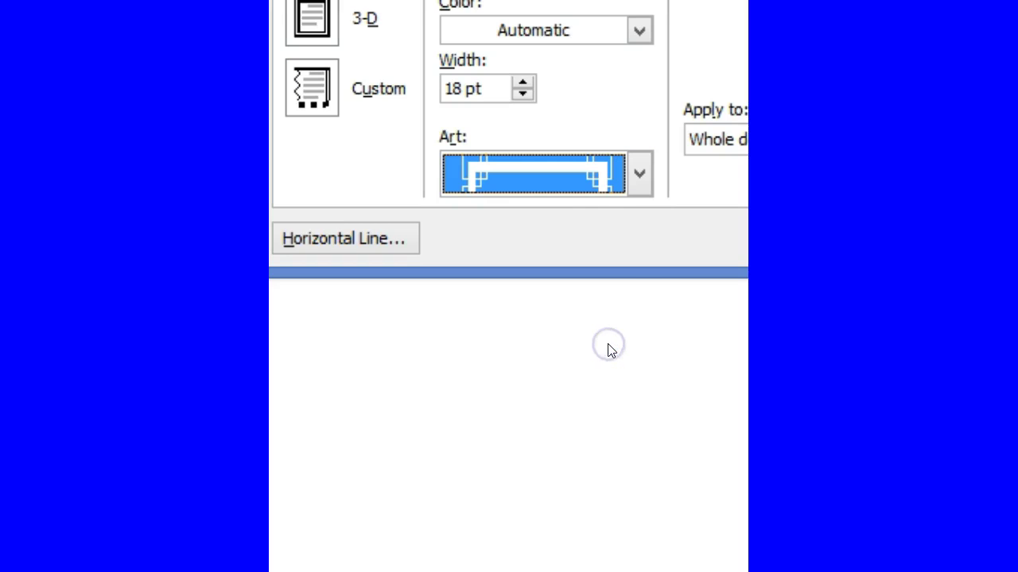
Step: Set the art border's width to 31 pt and its color to dark blue
{"action": "left_click", "coordinate": [550, 145]}
{"action": "left_click_drag", "start_coordinate": [528, 85], "coordinate": [528, 84]}
{"action": "left_click", "coordinate": [528, 84]}
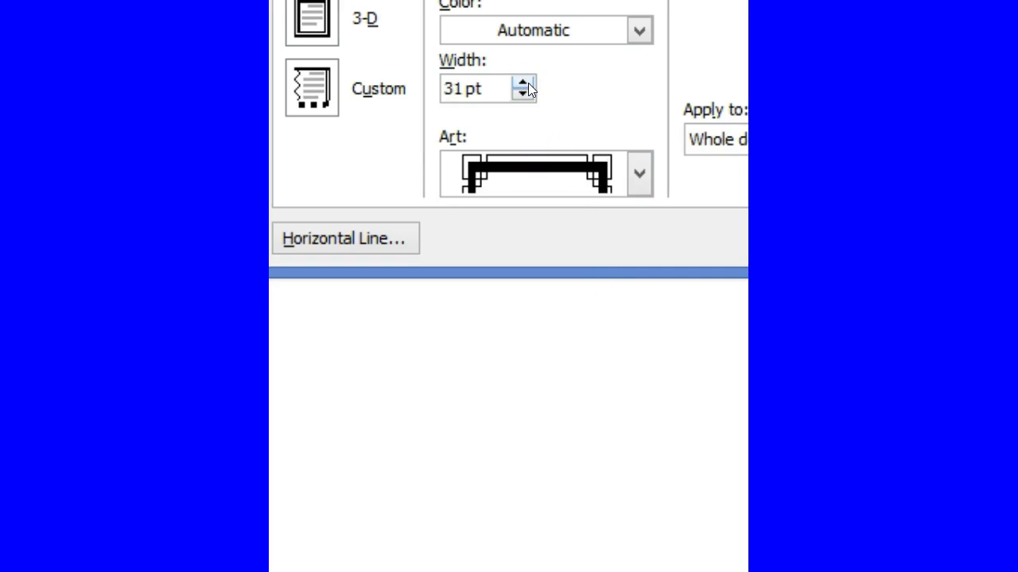
{"action": "left_click", "coordinate": [553, 23]}
{"action": "left_click", "coordinate": [554, 24]}
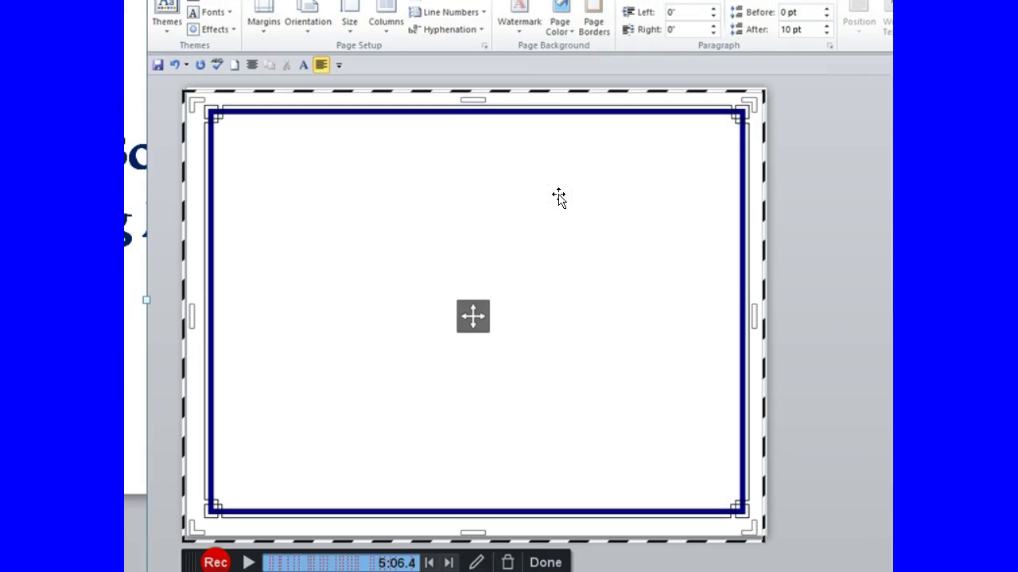
Step: In PowerPoint, crop the pasted screenshot of the Word page down to just the decorative border
{"action": "left_click", "coordinate": [559, 197]}
{"action": "left_click", "coordinate": [345, 366]}
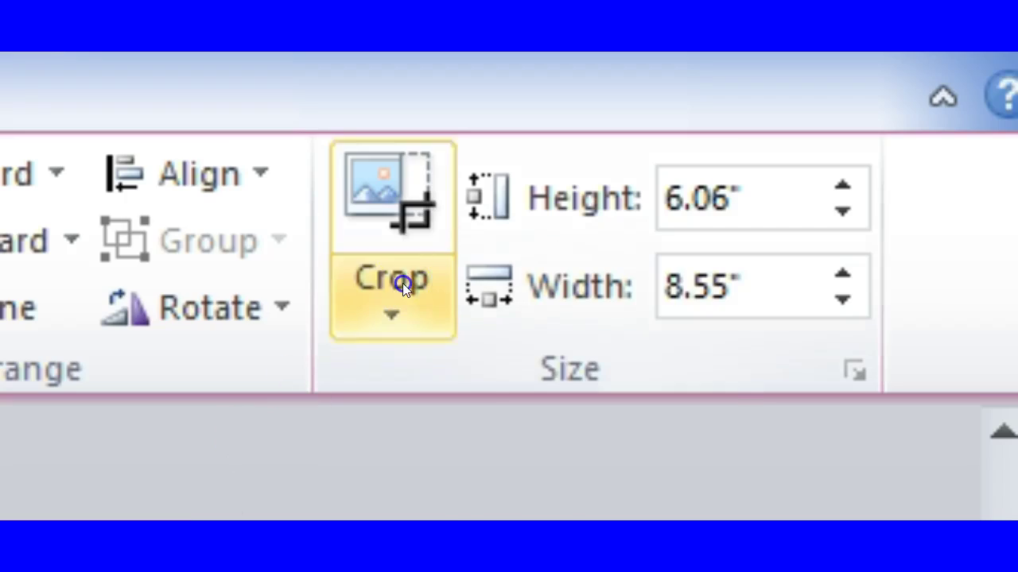
{"action": "left_click", "coordinate": [403, 283]}
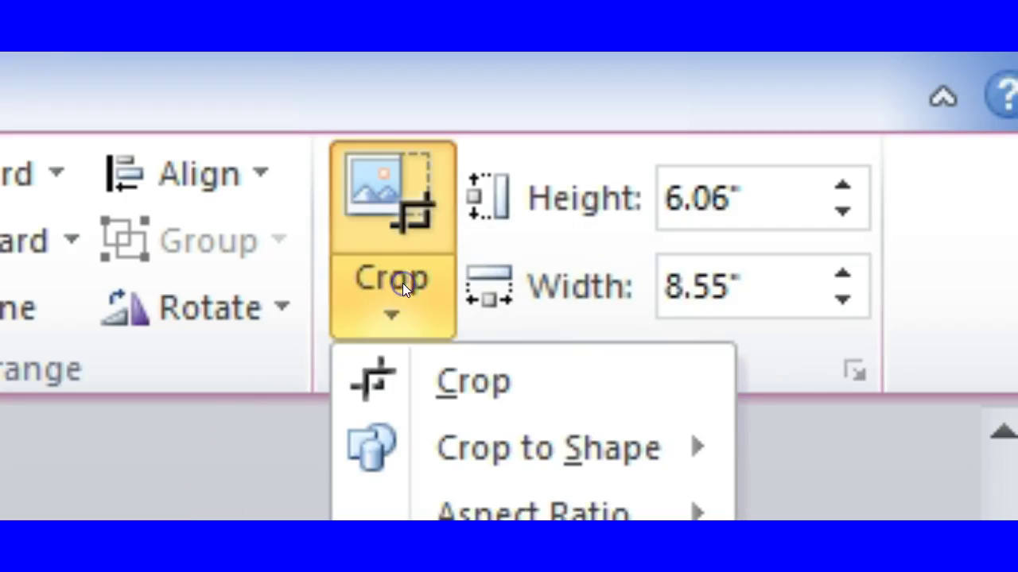
{"action": "left_click", "coordinate": [433, 371]}
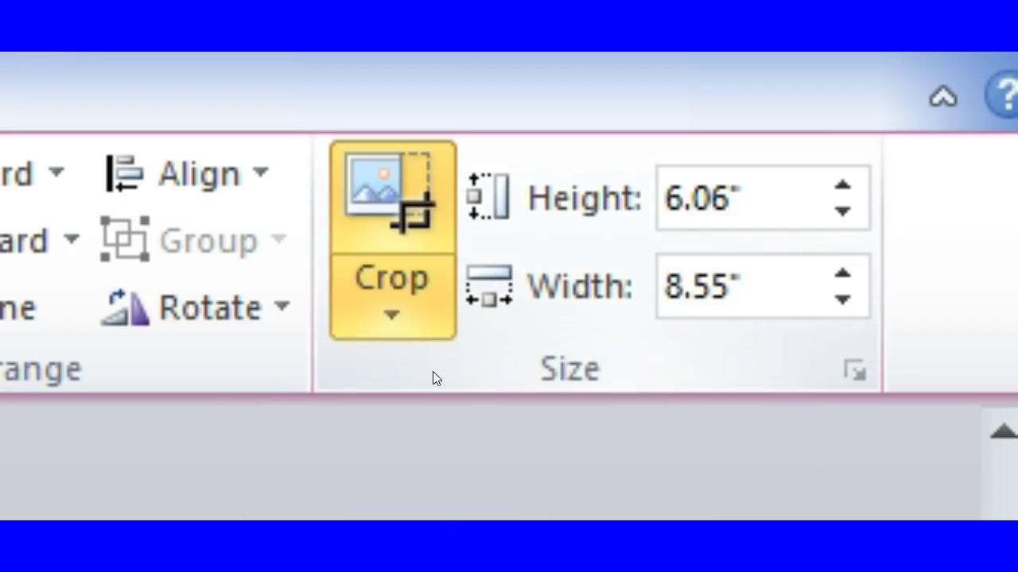
{"action": "left_click", "coordinate": [420, 381]}
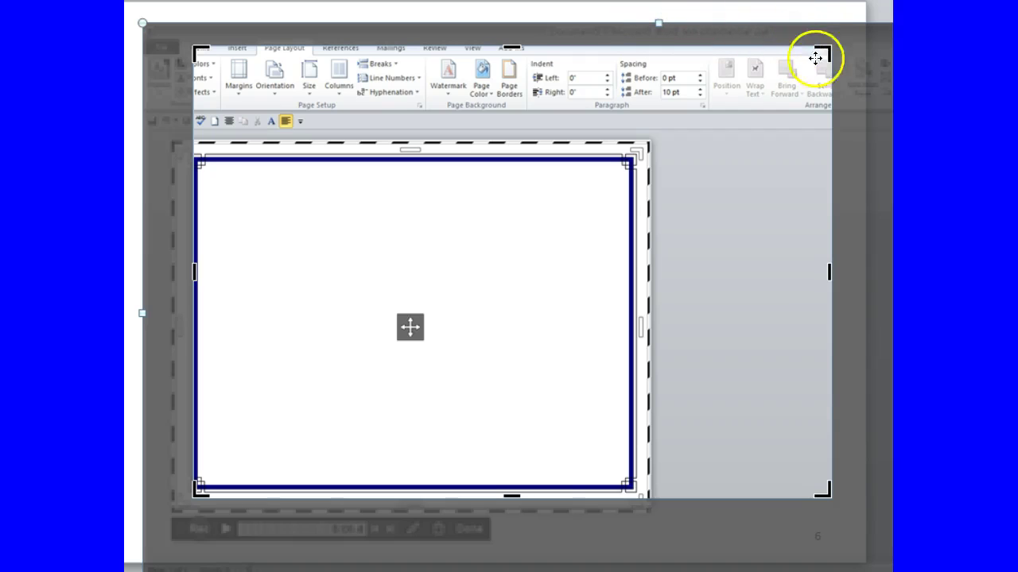
{"action": "left_click_drag", "start_coordinate": [822, 52], "coordinate": [641, 148]}
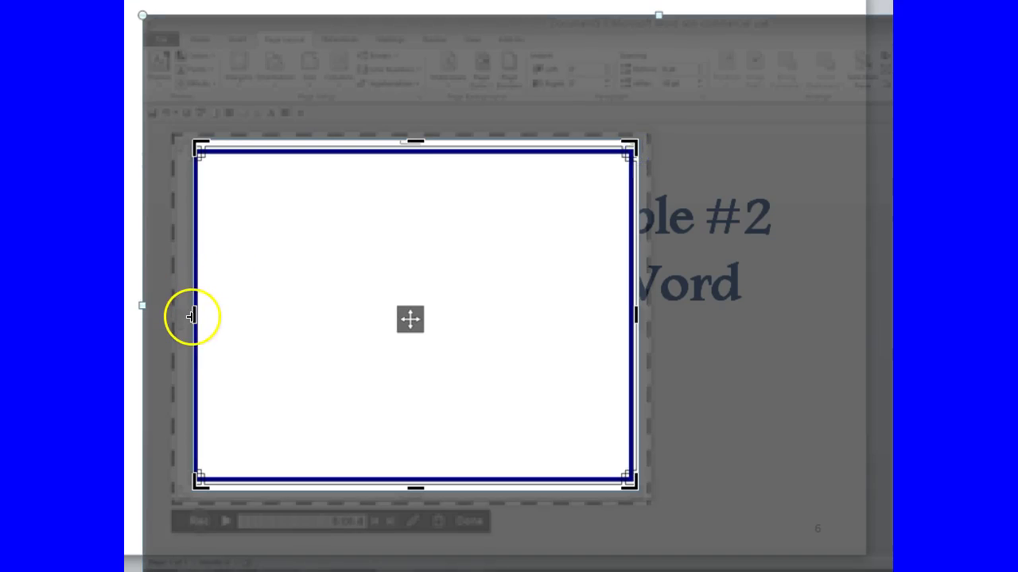
{"action": "left_click_drag", "start_coordinate": [191, 317], "coordinate": [184, 318]}
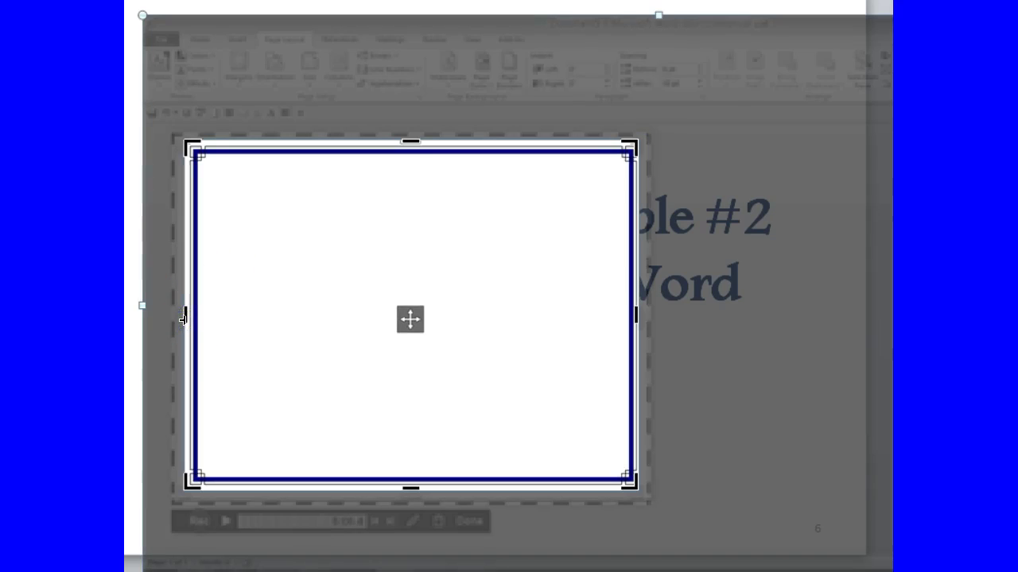
{"action": "key", "text": "Escape"}
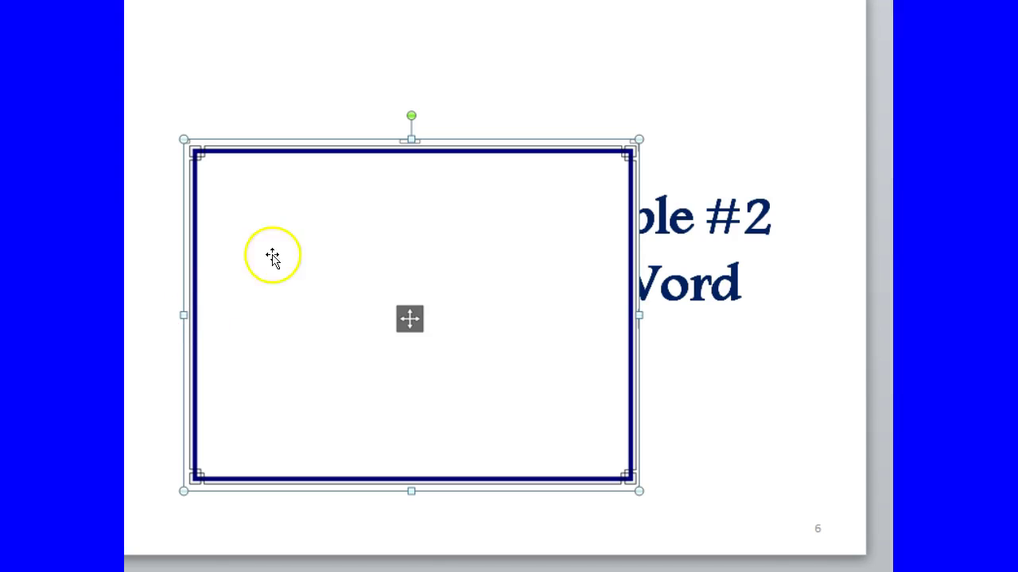
Step: Move the cropped border picture over the middle of the slide's title and send it to the back
{"action": "left_click_drag", "start_coordinate": [357, 247], "coordinate": [465, 221]}
{"action": "right_click", "coordinate": [465, 222]}
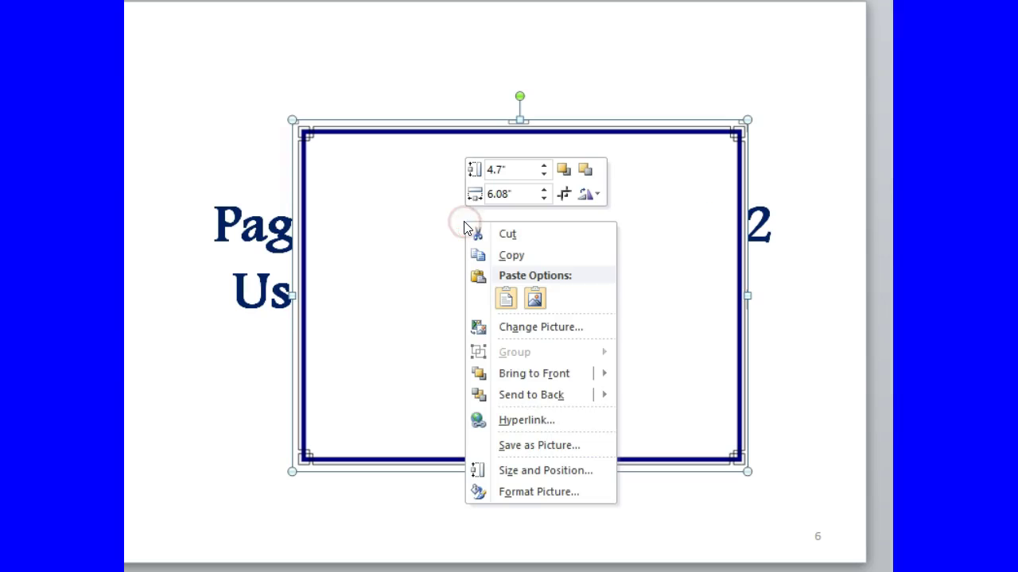
{"action": "mouse_move", "coordinate": [518, 394]}
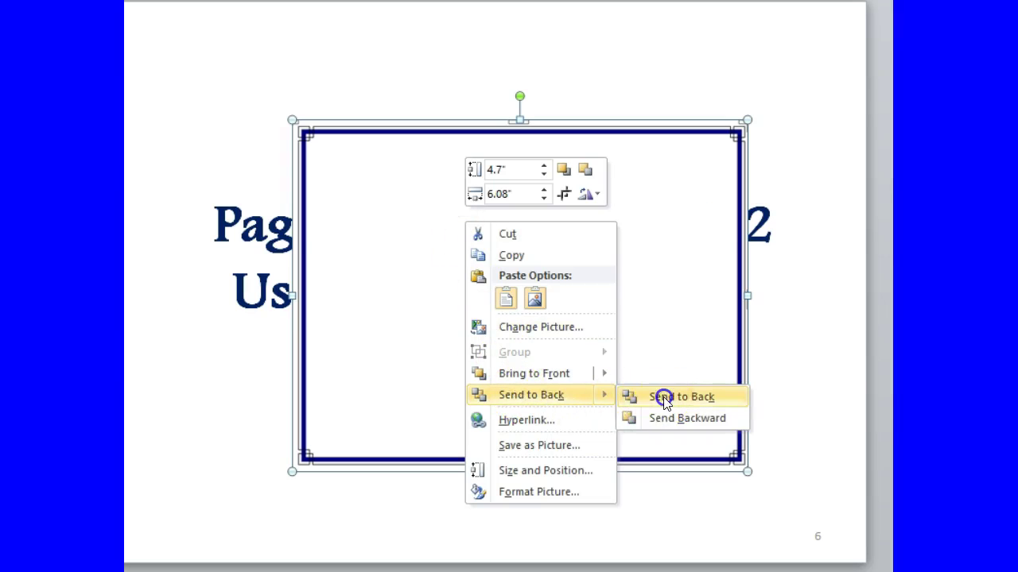